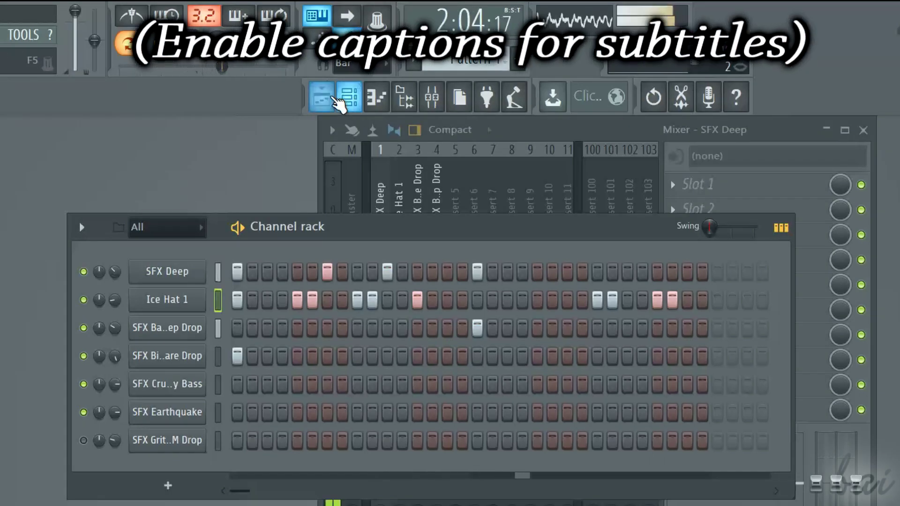
Step: Show the Playlist, zoom in on Track 1 and switch the transport to Song mode
click(323, 99)
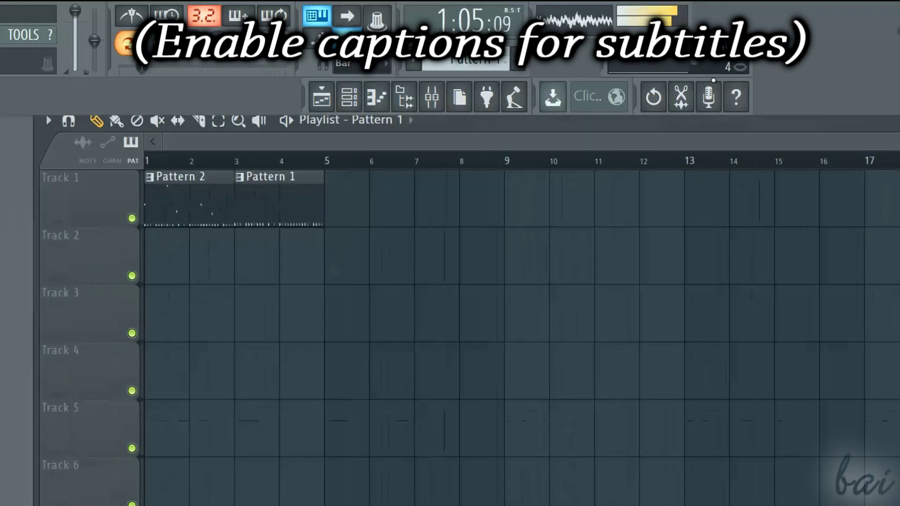
scroll(230, 221, up, 6)
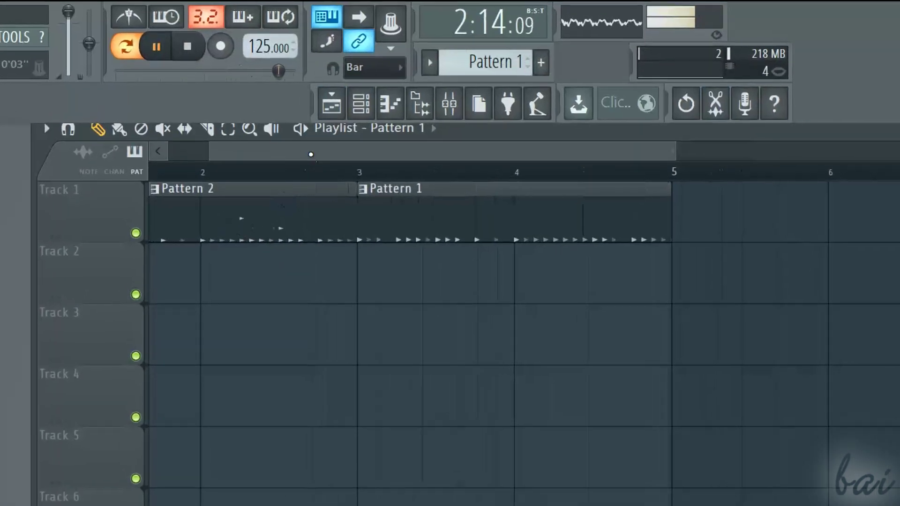
click(125, 46)
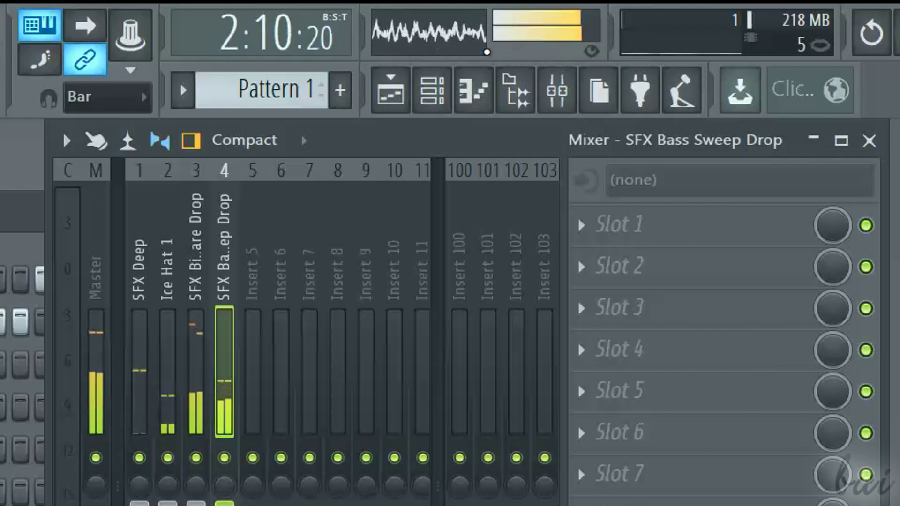
Step: Step through the Master, SFX Deep, Ice Hat 1 and SFX Big Square Drop mixer inserts
click(195, 364)
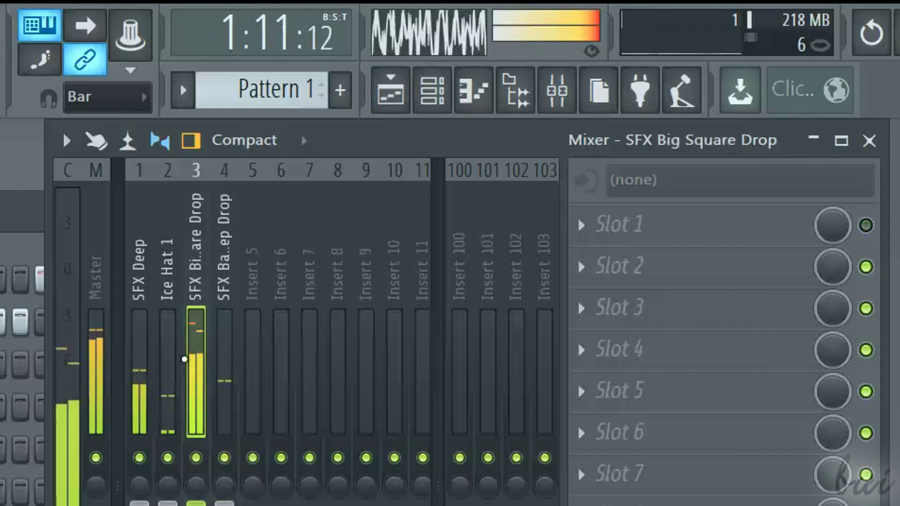
click(167, 360)
click(137, 352)
click(96, 354)
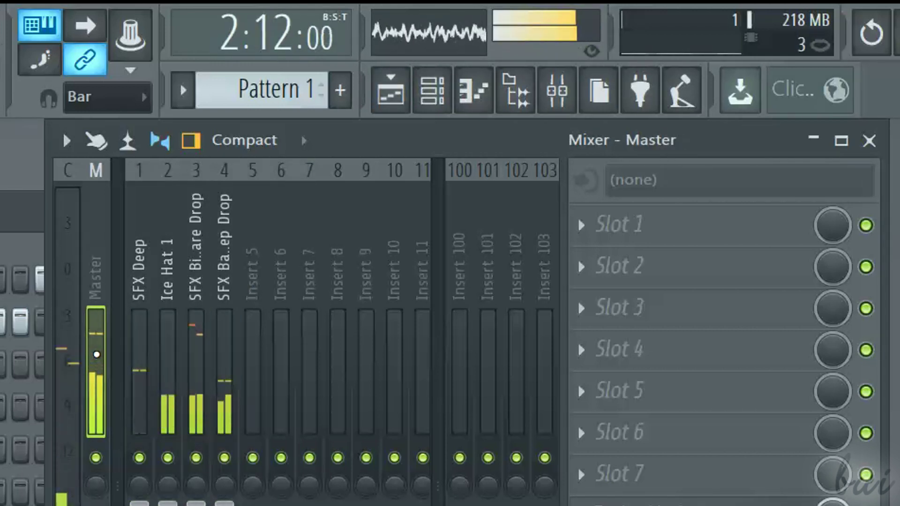
click(196, 363)
Step: Bypass and re-enable the Fruity Limiter on insert 3, then select the Master track
click(866, 227)
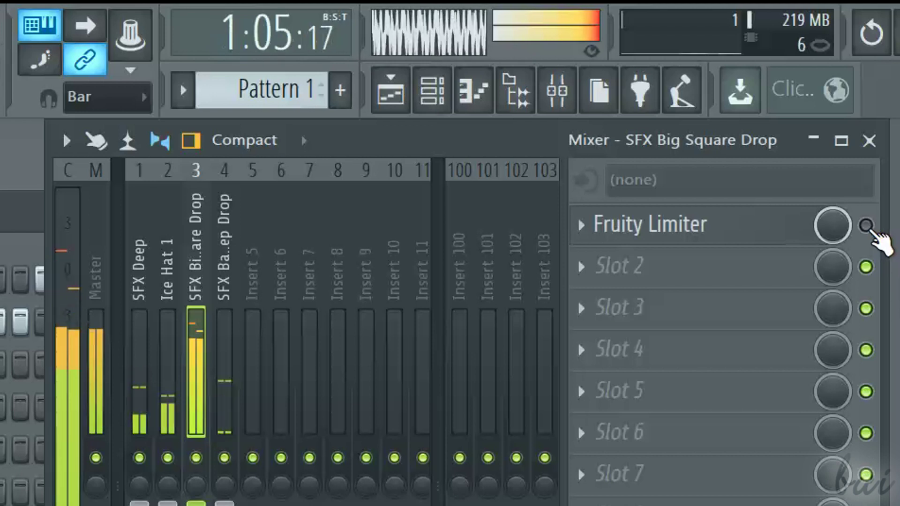
click(866, 226)
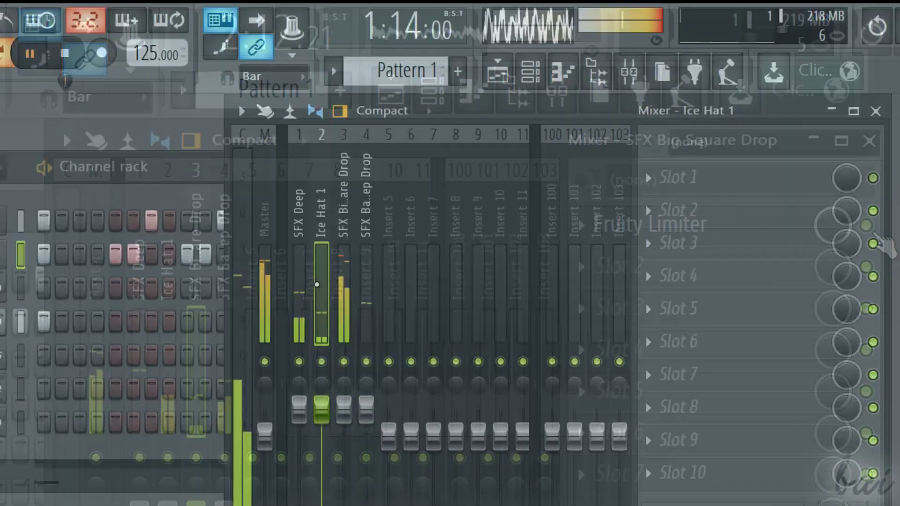
click(136, 355)
click(265, 280)
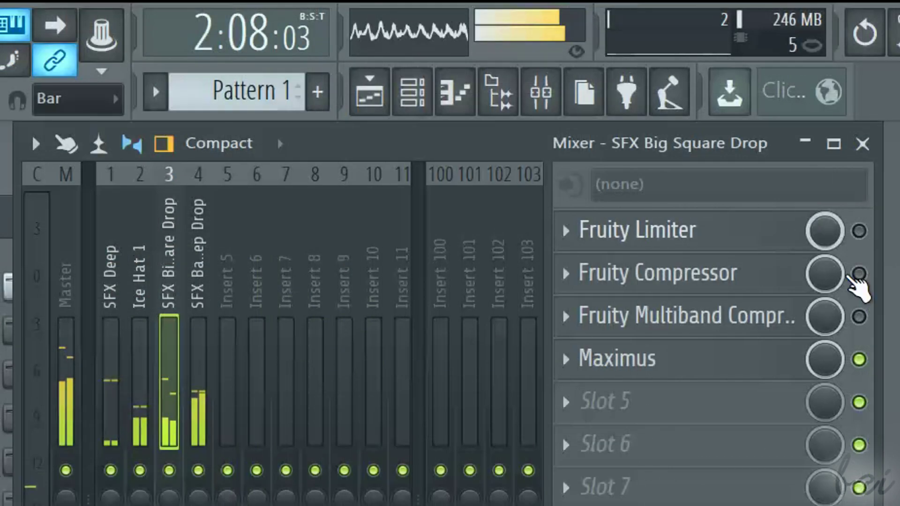
Step: Bypass Compressor, Multiband, Maximus and Limiter on SFX Big Square Drop, briefly re-enabling Compressor
click(859, 275)
click(860, 318)
click(859, 359)
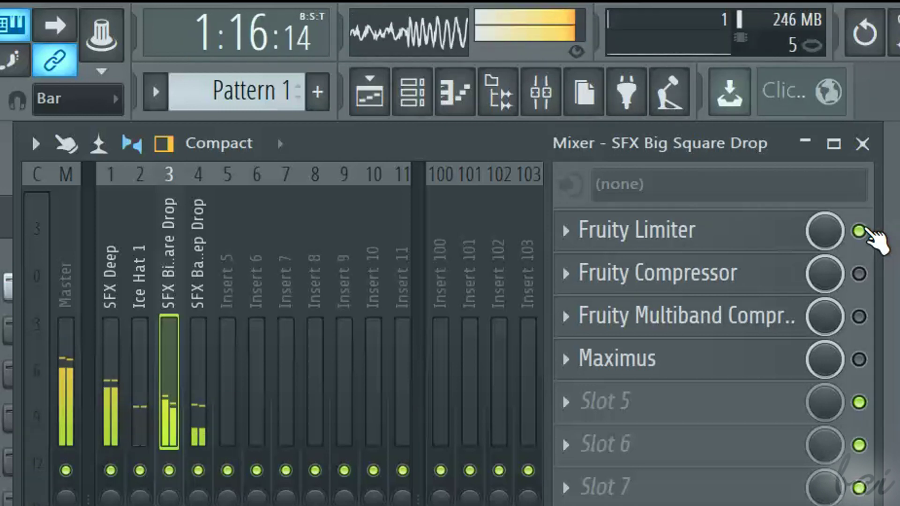
click(860, 231)
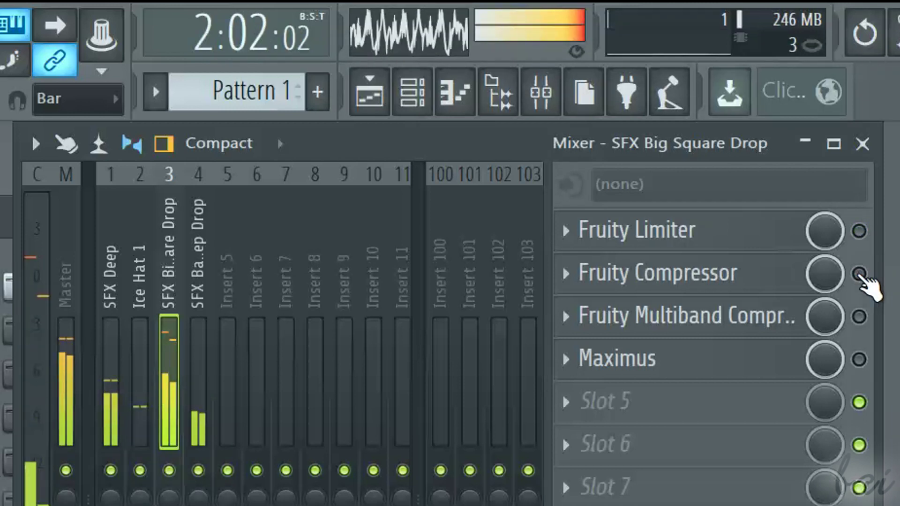
click(860, 275)
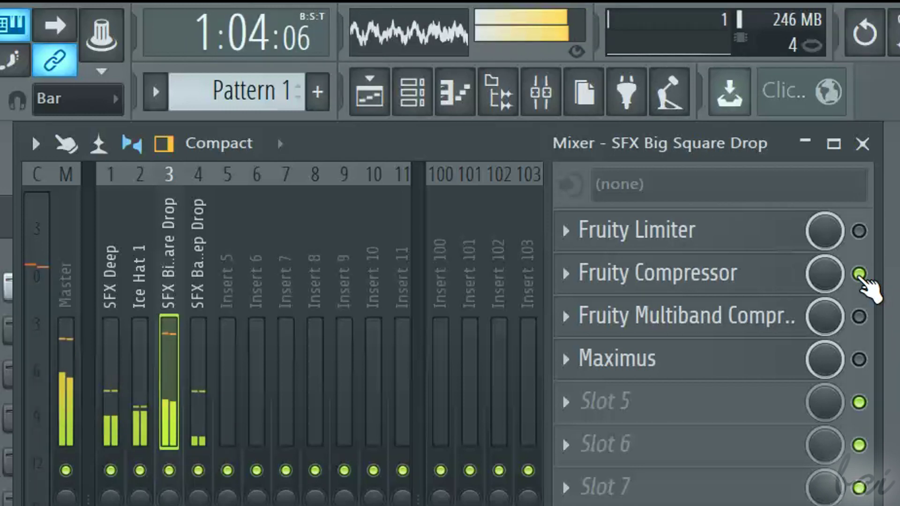
click(860, 275)
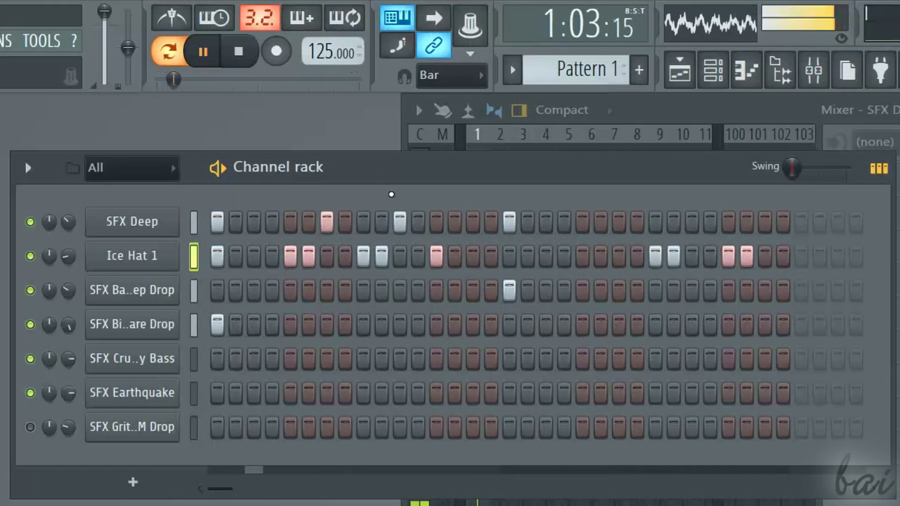
Step: Load Fruity Limiter from Dynamics into slot 1 of the SFX Big Square Drop insert
click(546, 135)
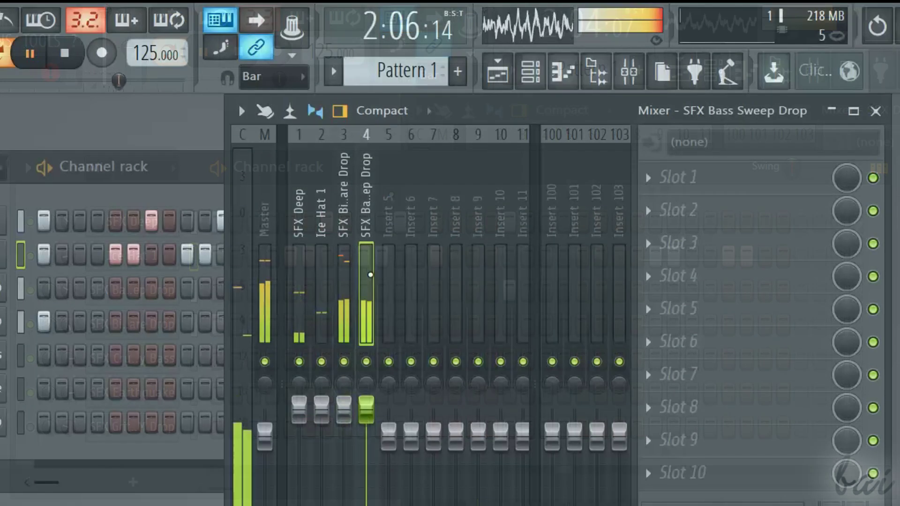
click(533, 287)
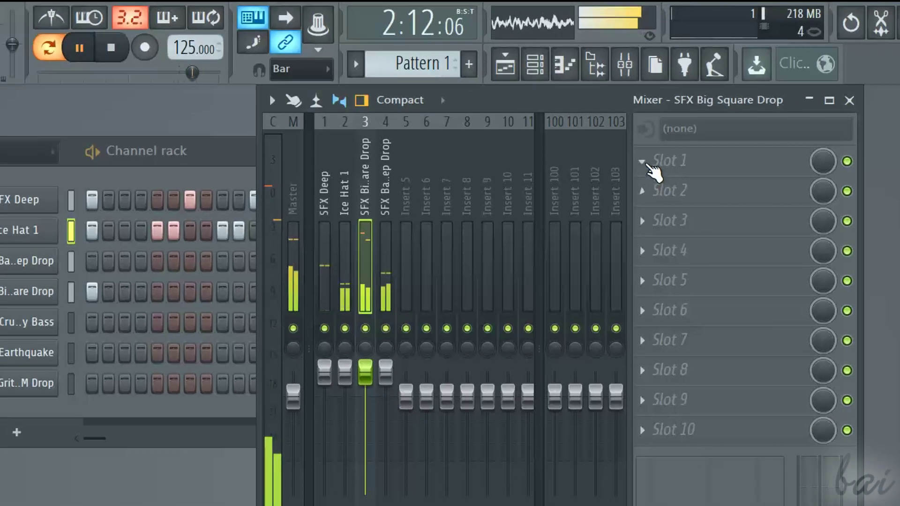
click(665, 178)
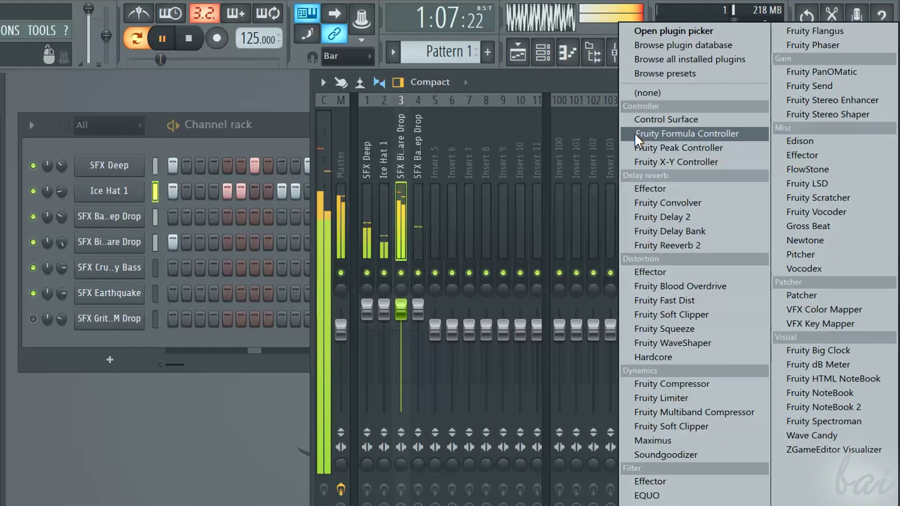
click(644, 396)
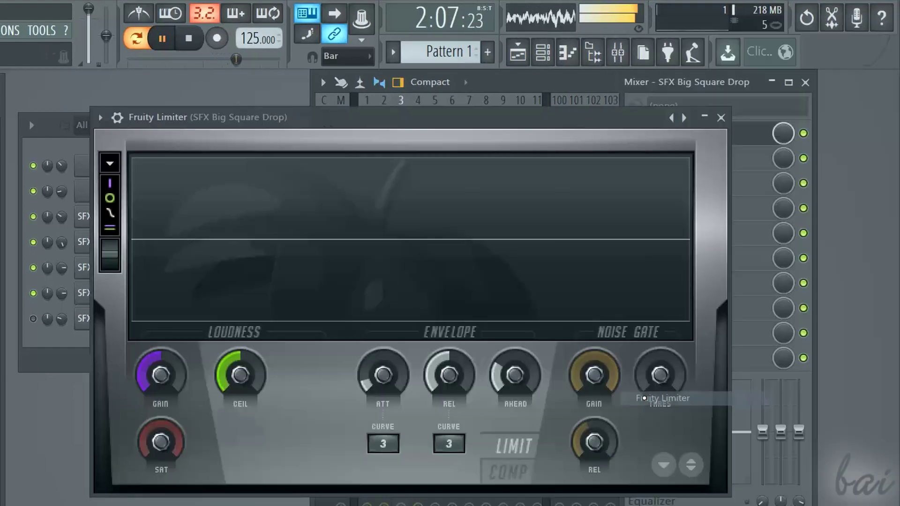
Step: Move the Fruity Limiter window higher and turn its Loudness GAIN knob down
drag(537, 113, 578, 88)
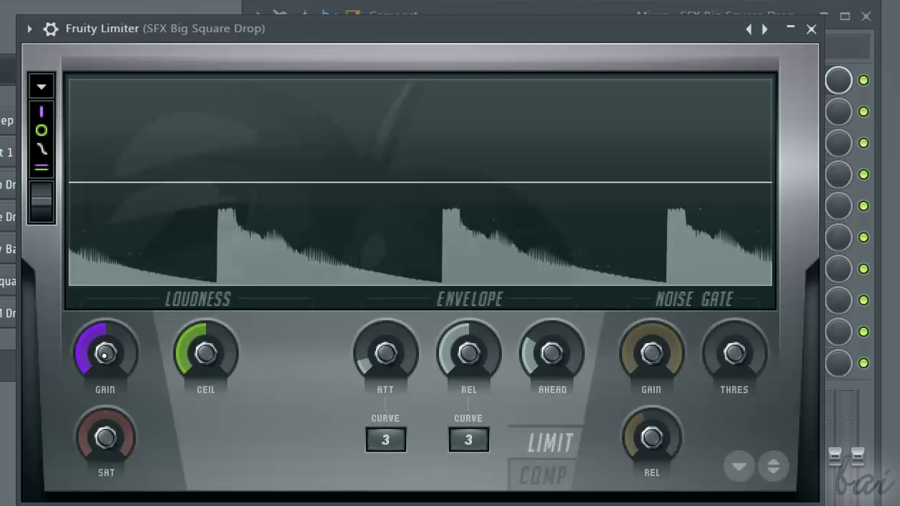
drag(106, 354, 106, 380)
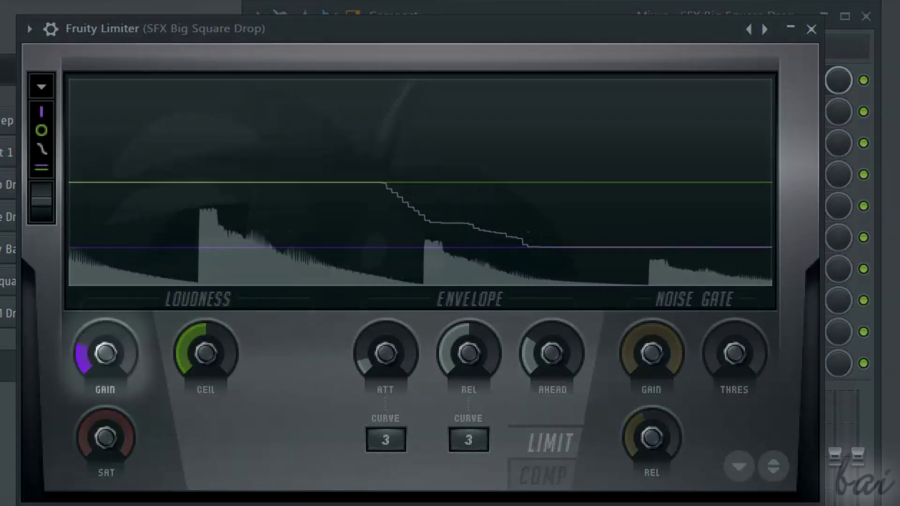
drag(106, 380, 105, 390)
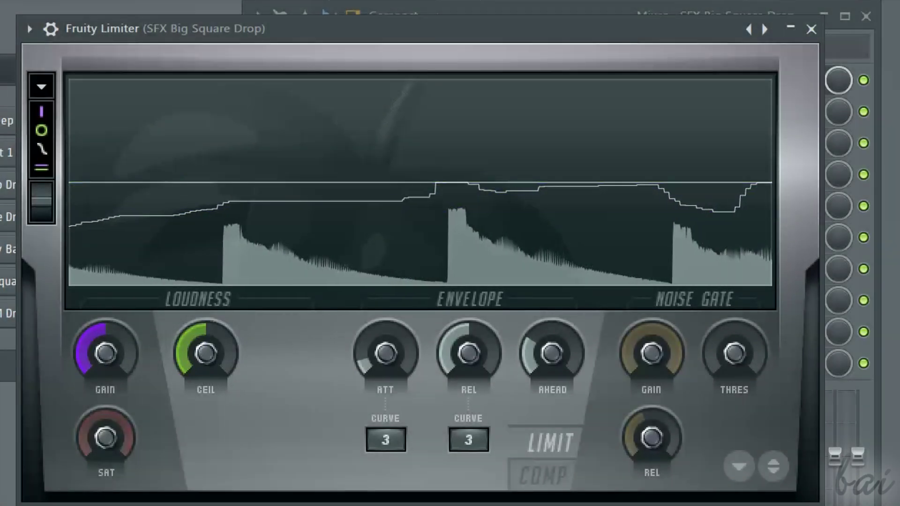
Step: Push the limiter's Loudness GAIN up and lower CEIL so the drops get flattened
drag(106, 353, 105, 325)
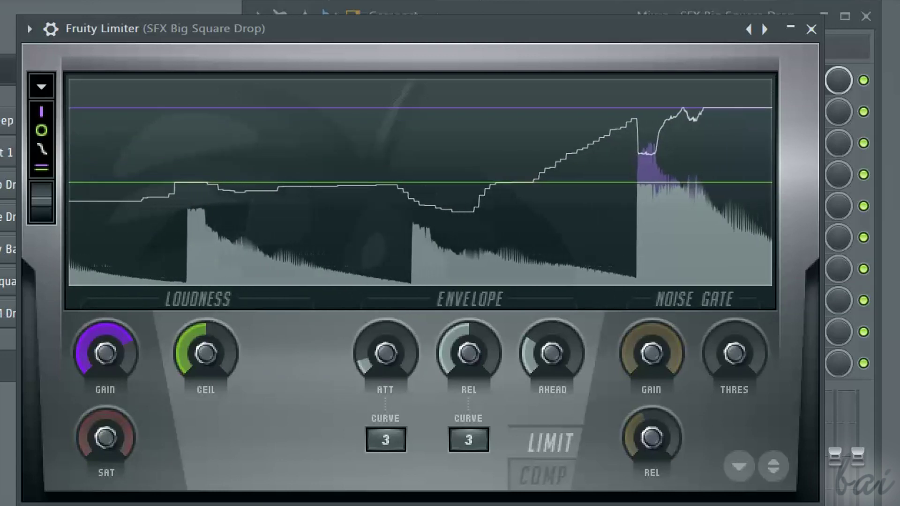
drag(105, 326, 105, 347)
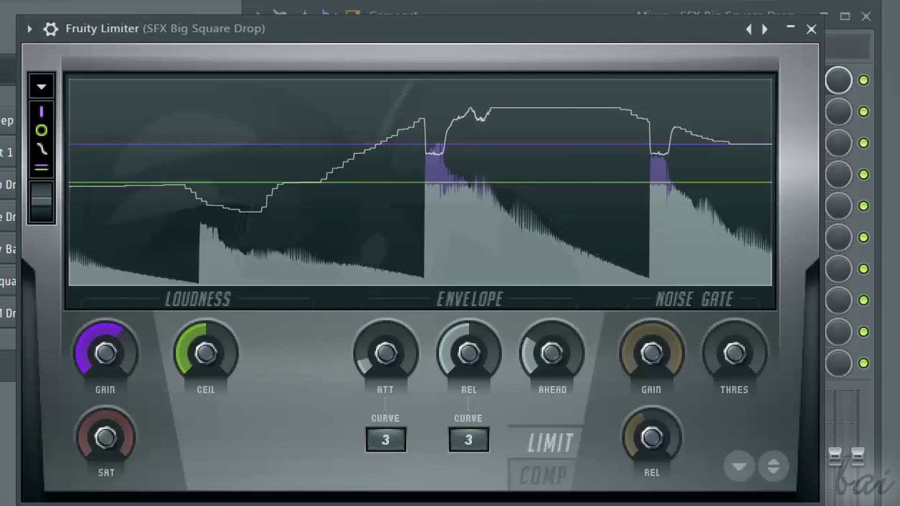
drag(104, 370, 104, 361)
drag(205, 354, 205, 361)
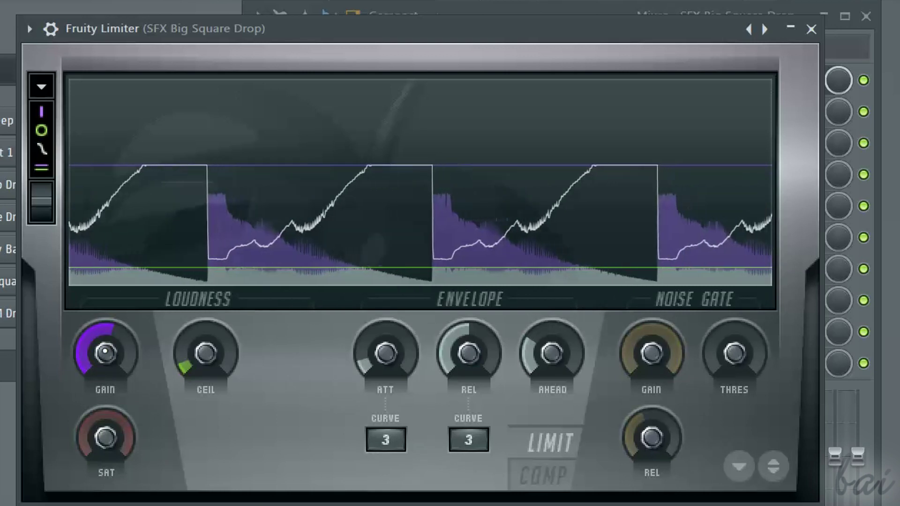
Step: Rebalance the limiter's gain and raise the ceiling slightly, undoing a saturation change
drag(113, 359, 113, 389)
drag(105, 356, 106, 342)
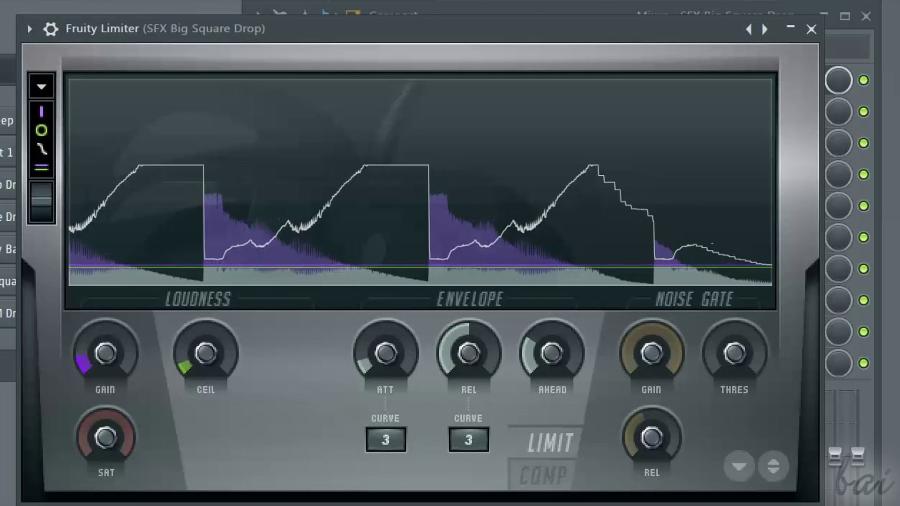
drag(205, 356, 205, 344)
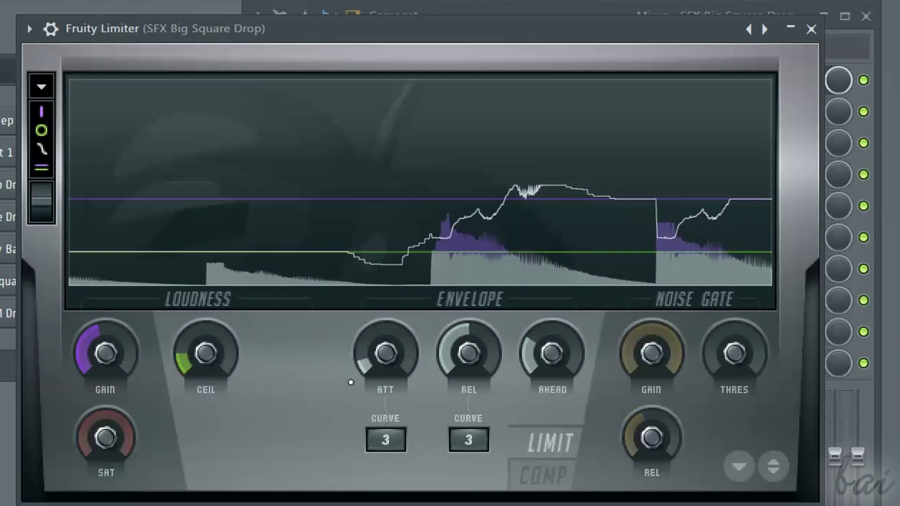
drag(106, 438, 105, 469)
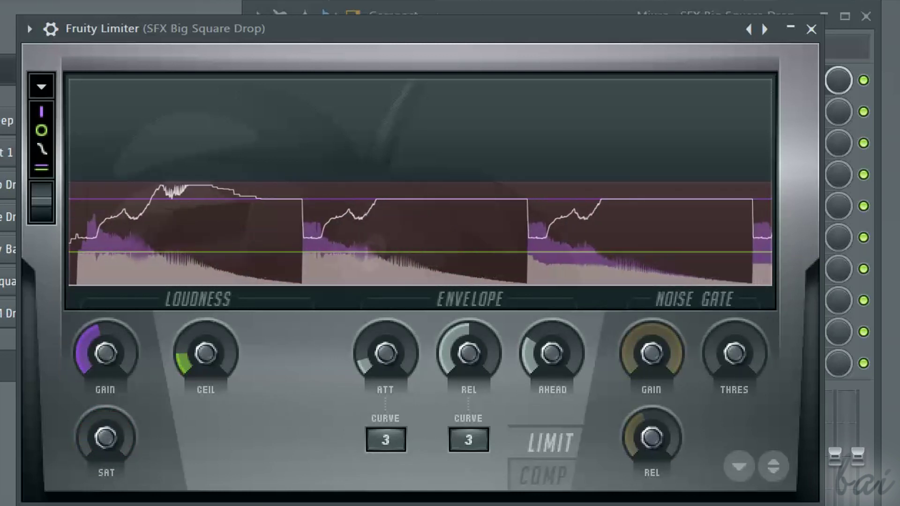
key(ctrl+z)
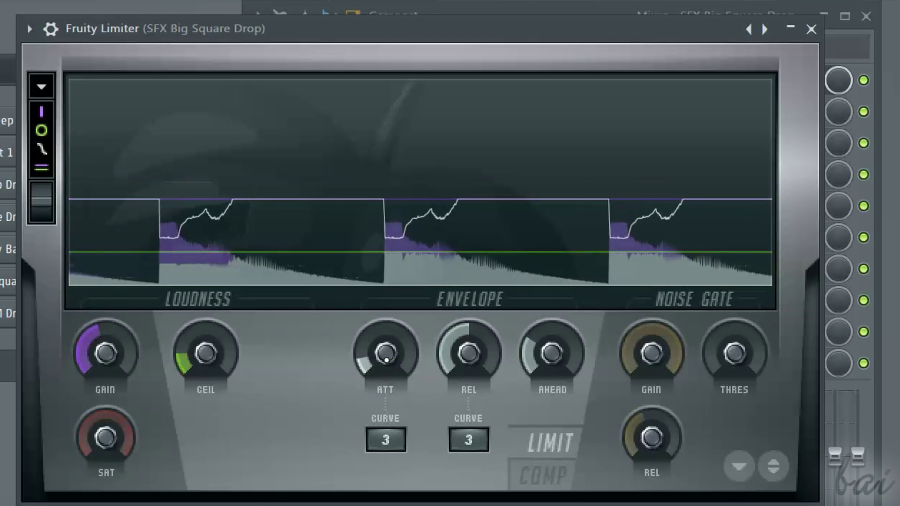
Step: Try a longer limiter attack, return it to minimum, and set release to maximum
drag(386, 359, 387, 295)
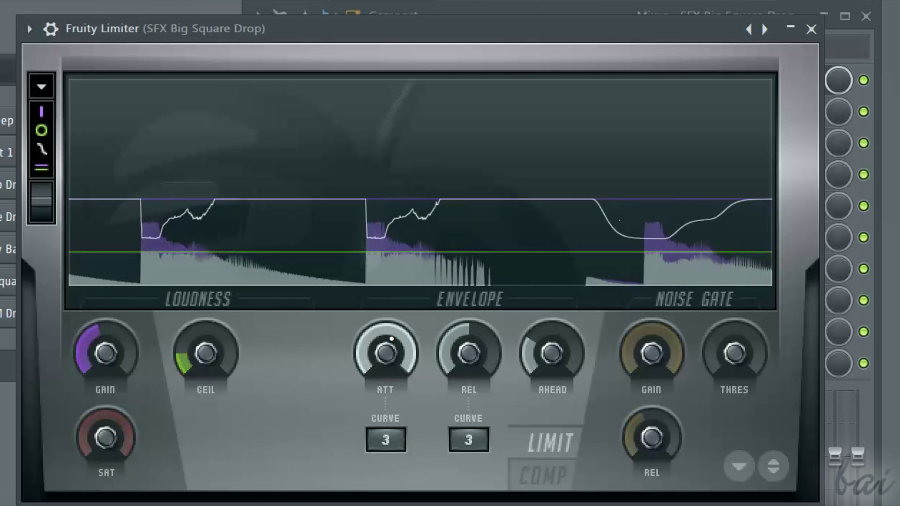
drag(392, 339, 418, 367)
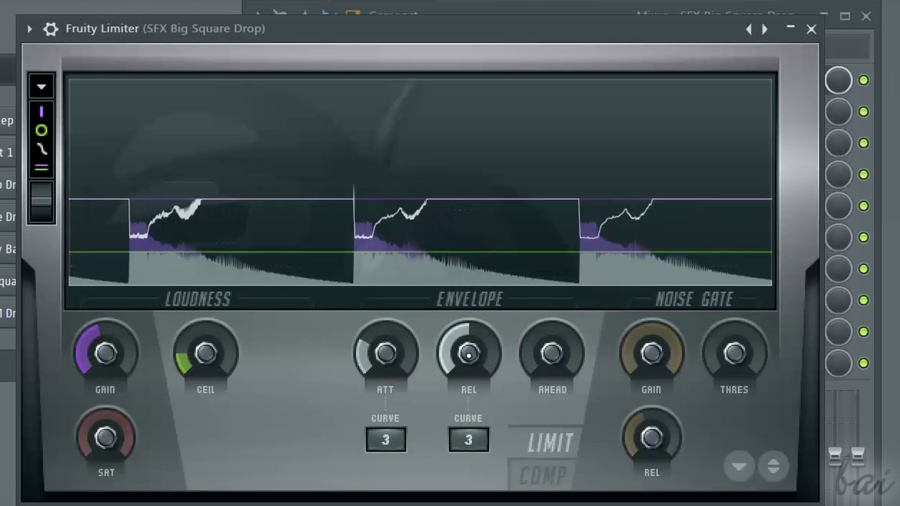
drag(469, 353, 468, 324)
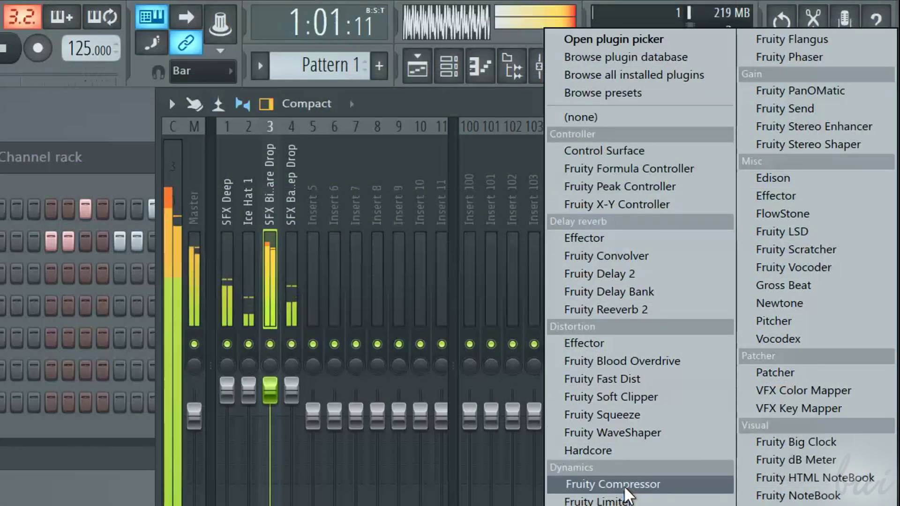
Step: Load Fruity Compressor into slot 2 with a -35.6 dB threshold and 30:1 ratio
click(624, 484)
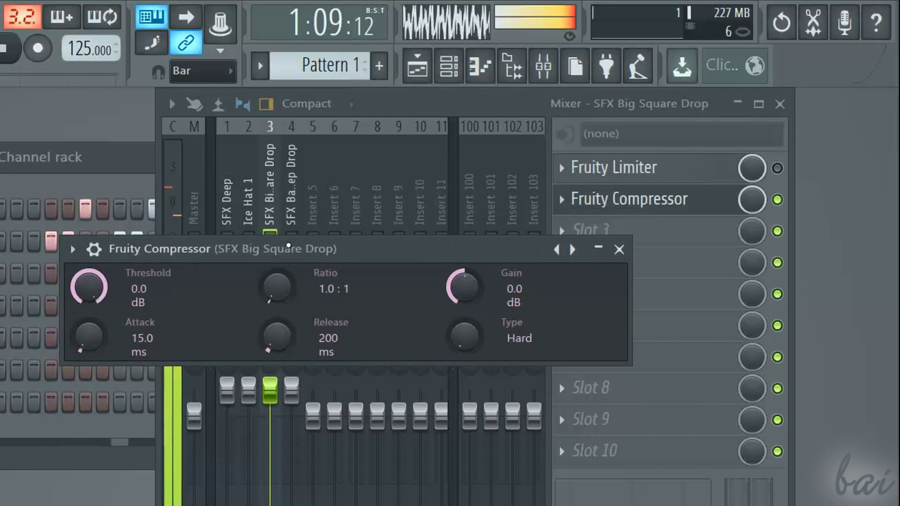
drag(294, 249, 488, 257)
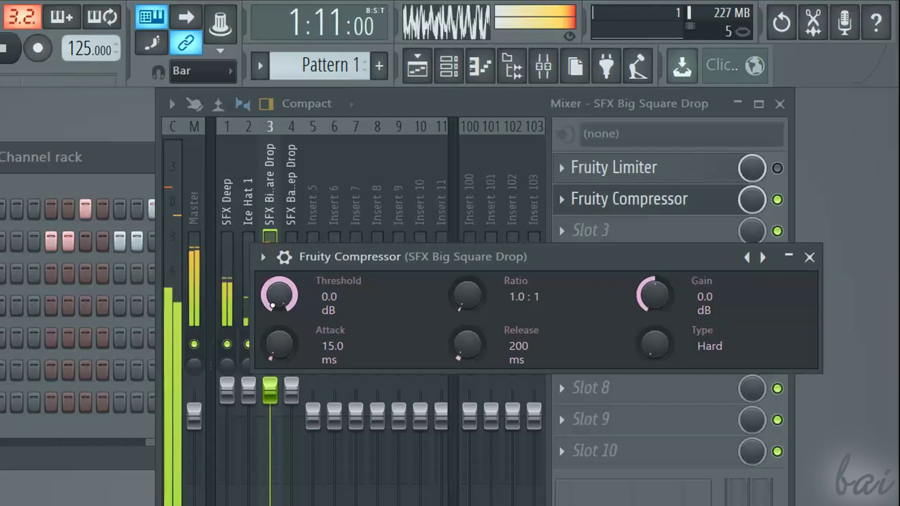
drag(280, 295, 279, 331)
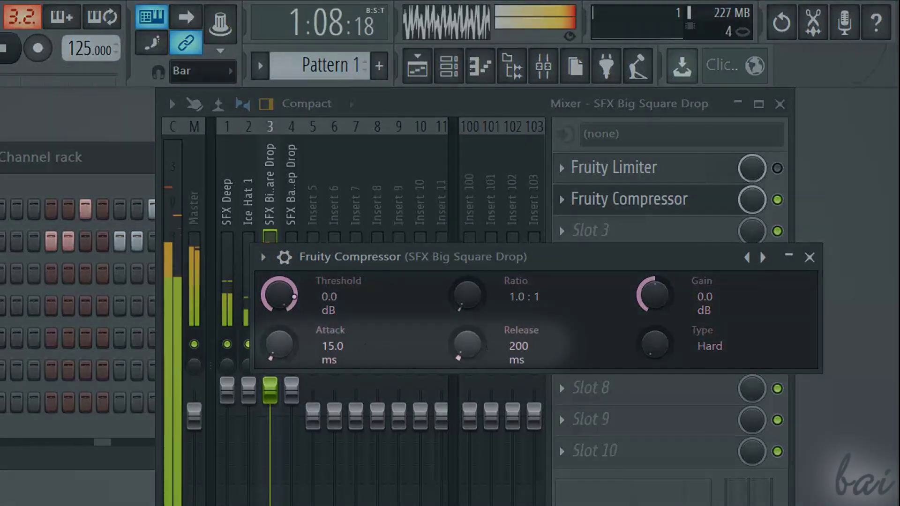
drag(468, 294, 467, 269)
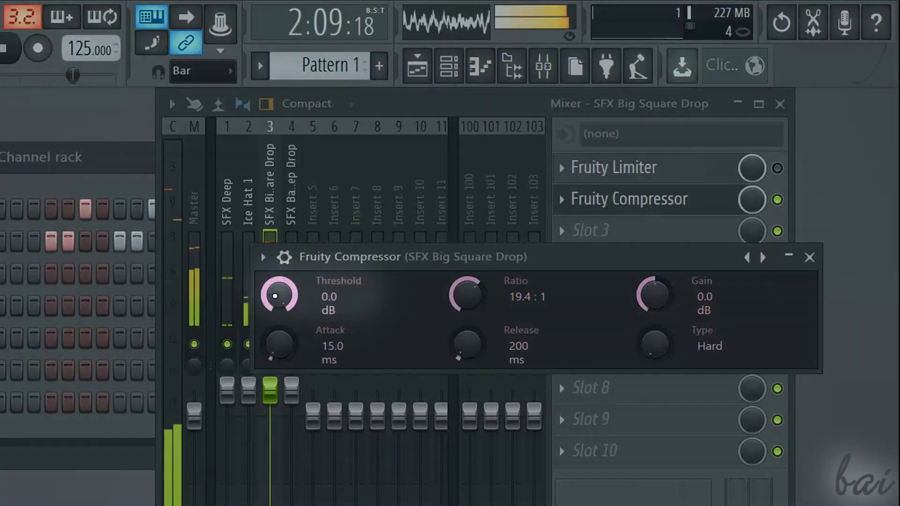
drag(275, 296, 275, 325)
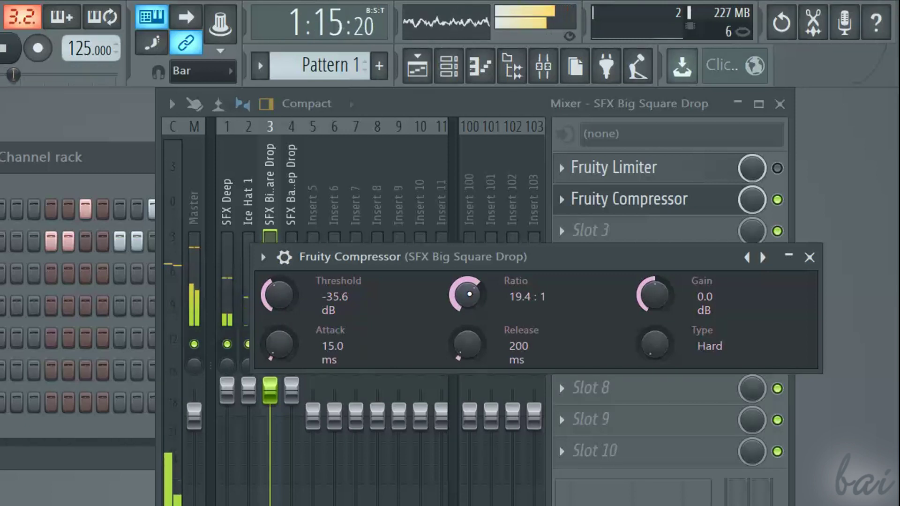
drag(469, 295, 469, 277)
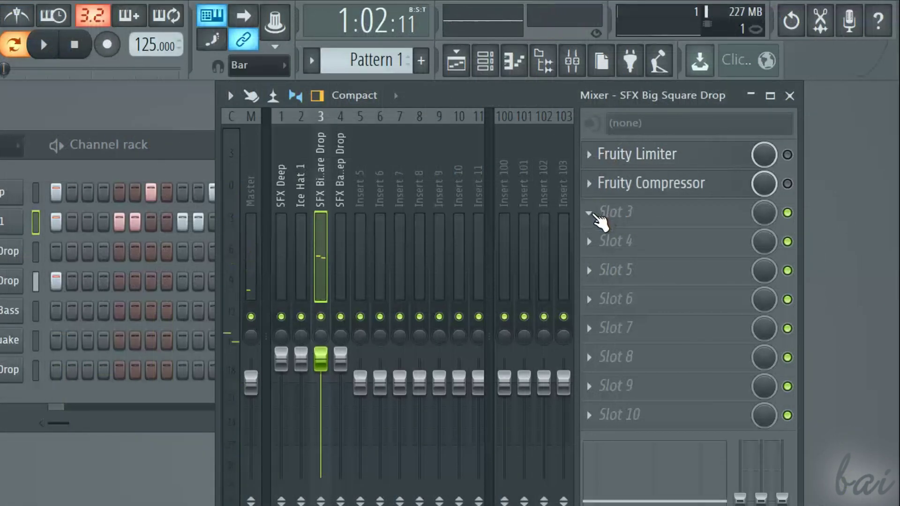
Step: Load Fruity Multiband Compressor into slot 3, close its window and start playback
click(595, 214)
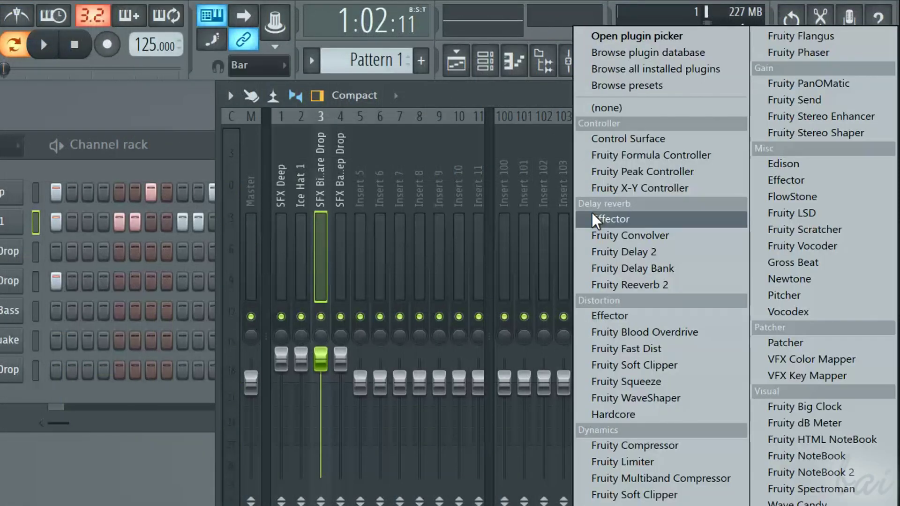
click(704, 477)
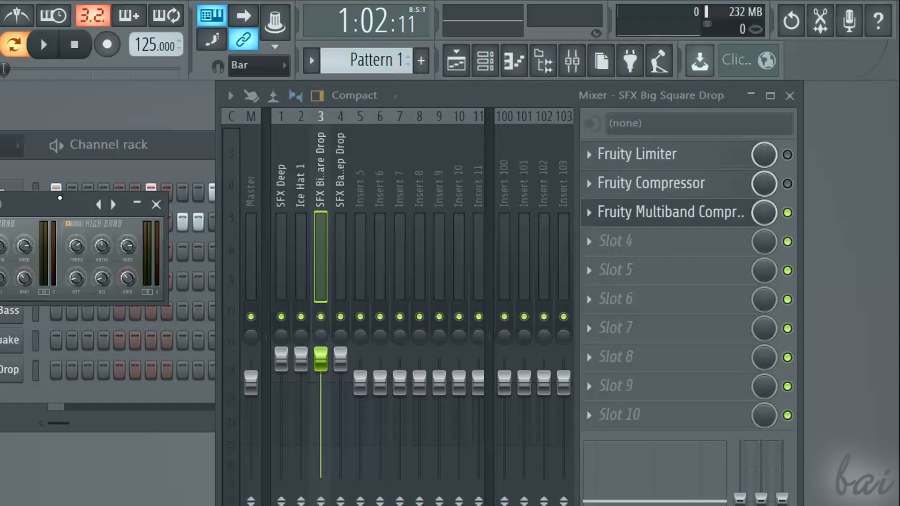
drag(60, 198, 468, 279)
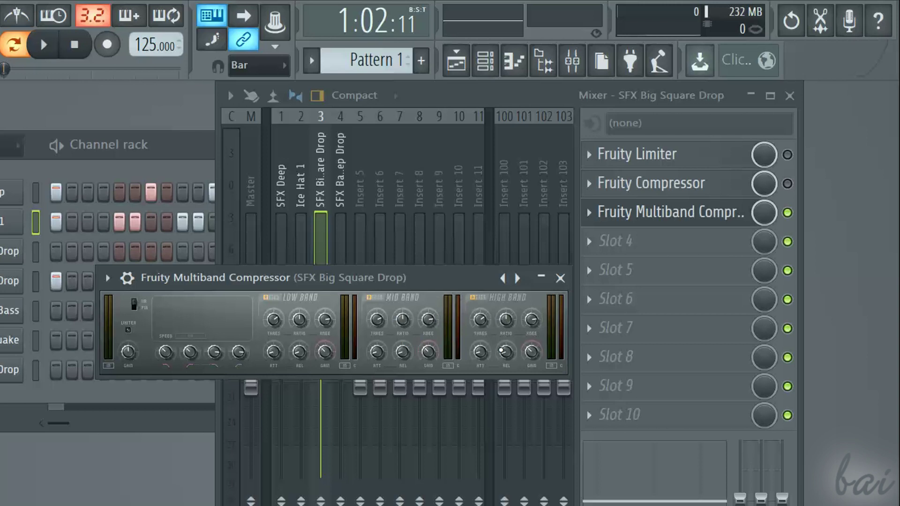
click(560, 278)
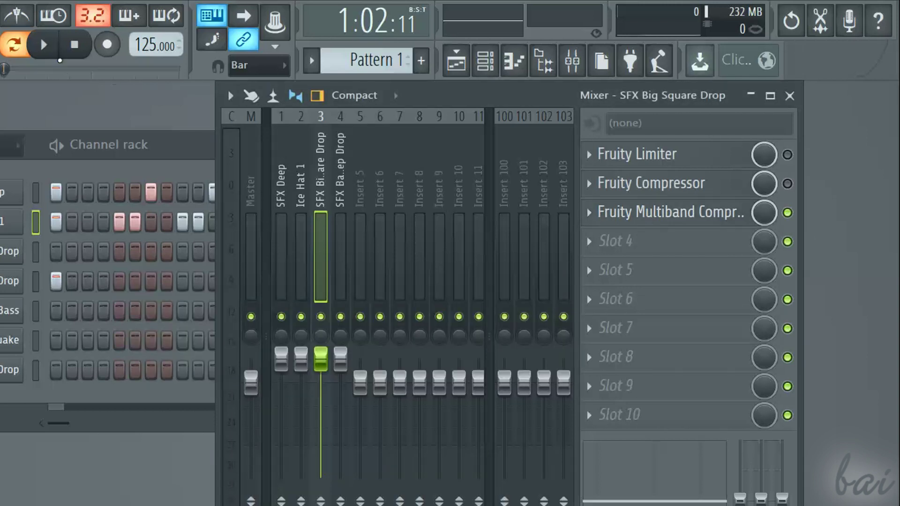
click(44, 45)
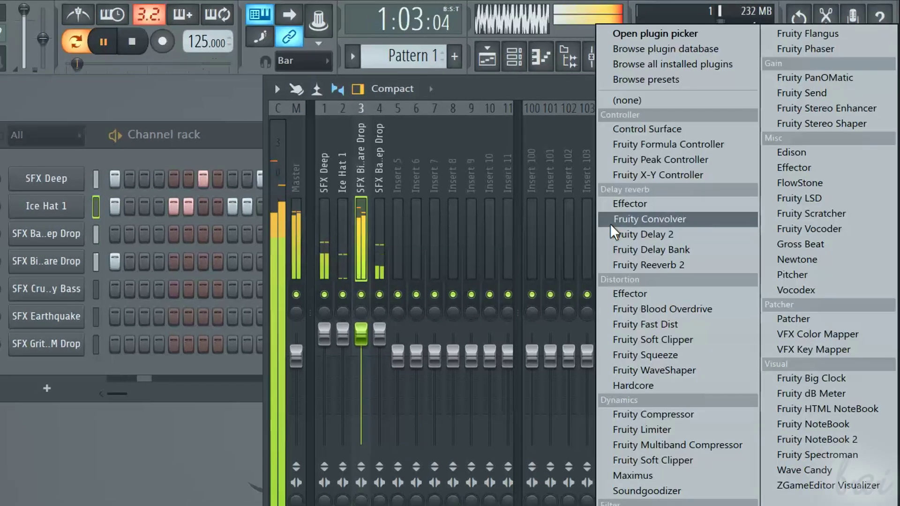
Step: Load Maximus from Dynamics into slot 4 and reposition its window
click(615, 226)
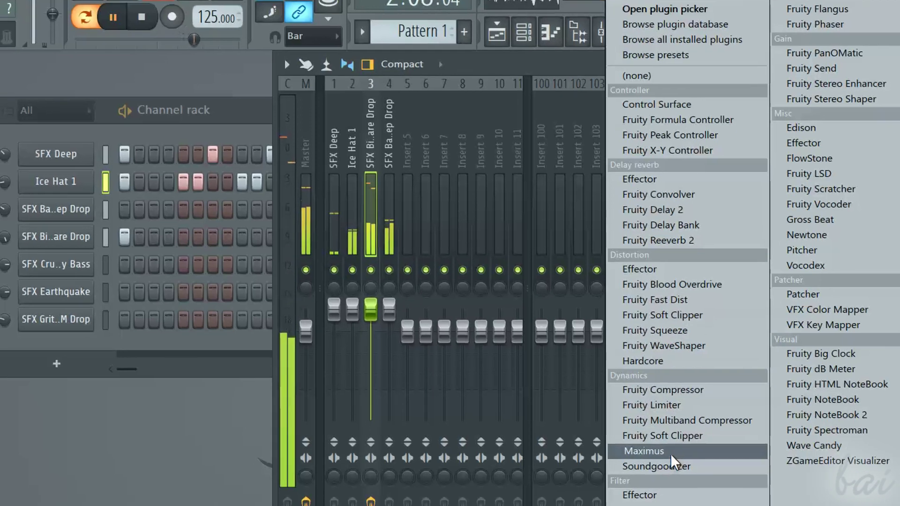
click(670, 451)
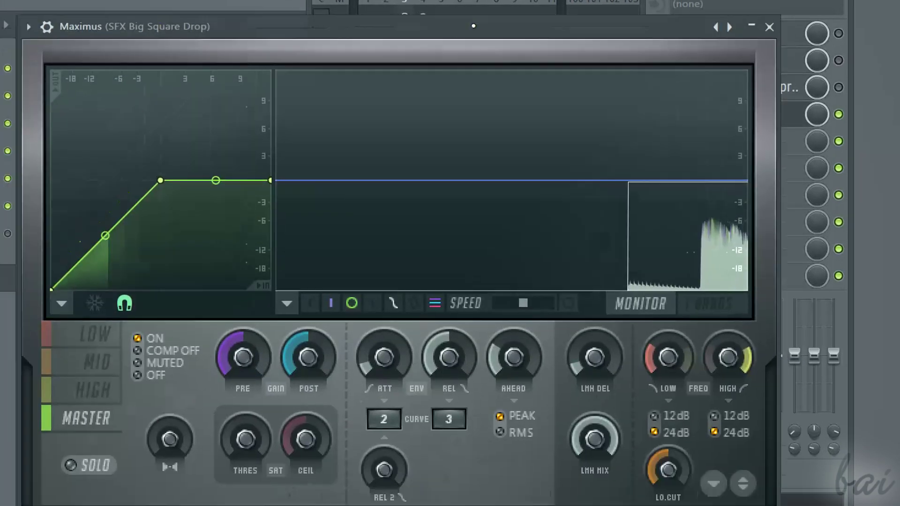
drag(474, 26, 501, 14)
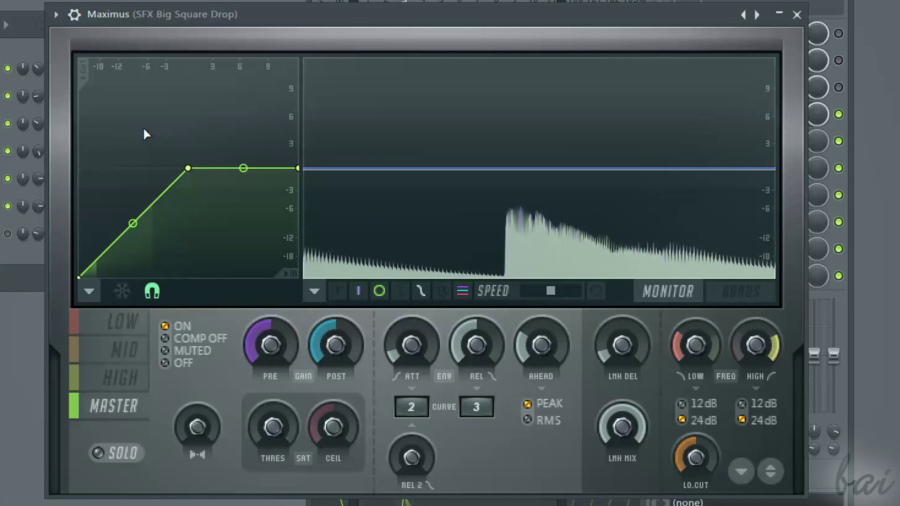
Step: Inspect Maximus's LOW, MID and HIGH bands, ending on the MASTER band
click(123, 322)
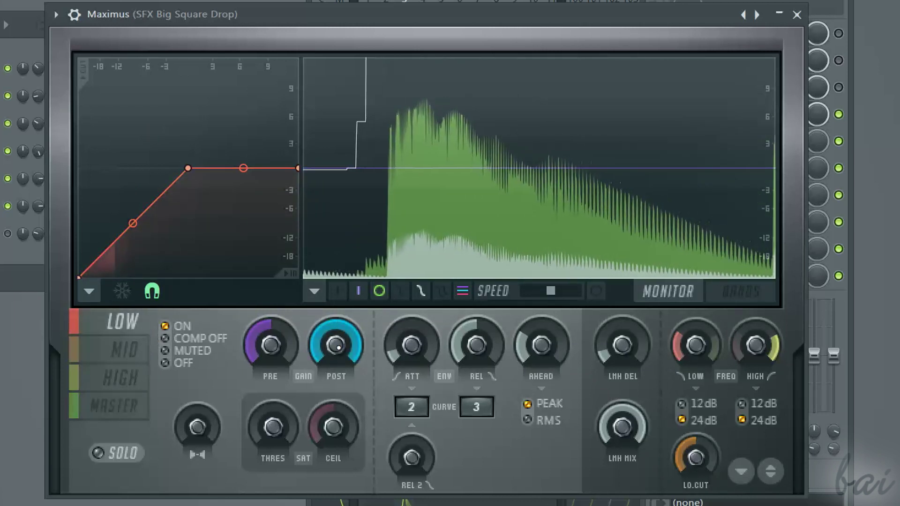
click(125, 349)
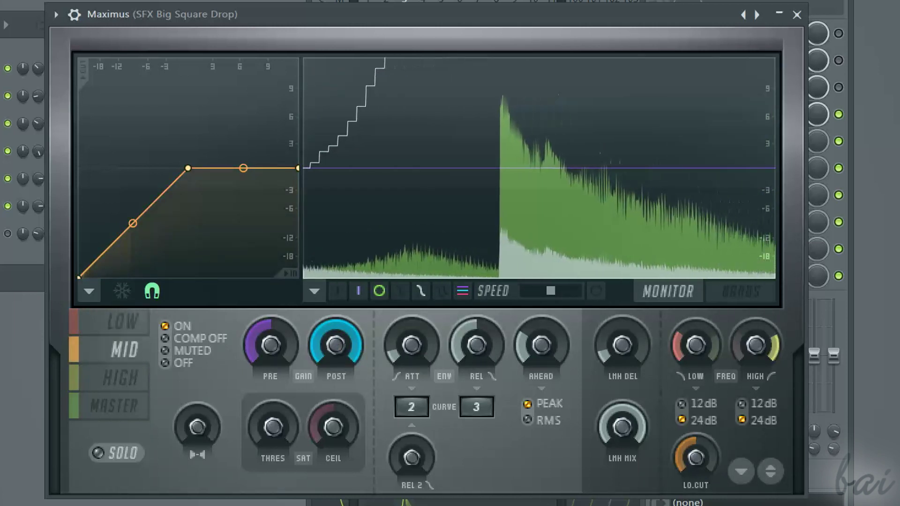
click(121, 377)
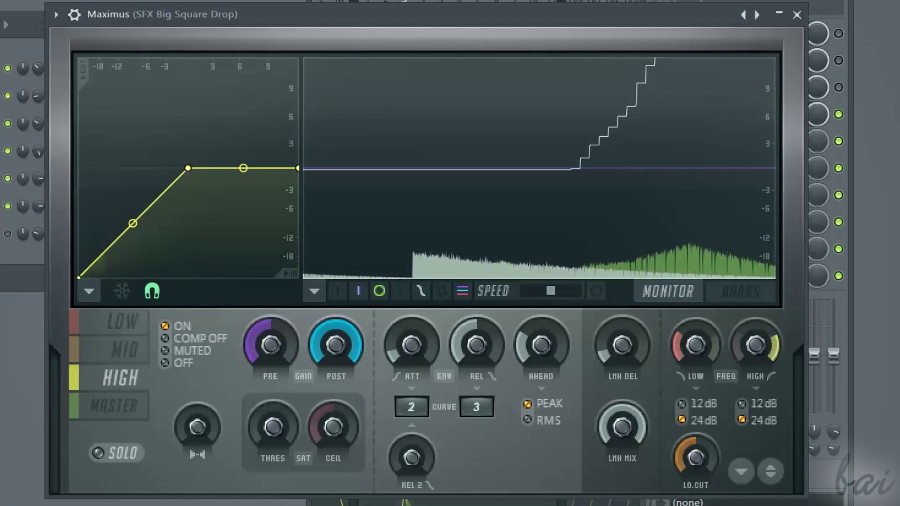
click(119, 415)
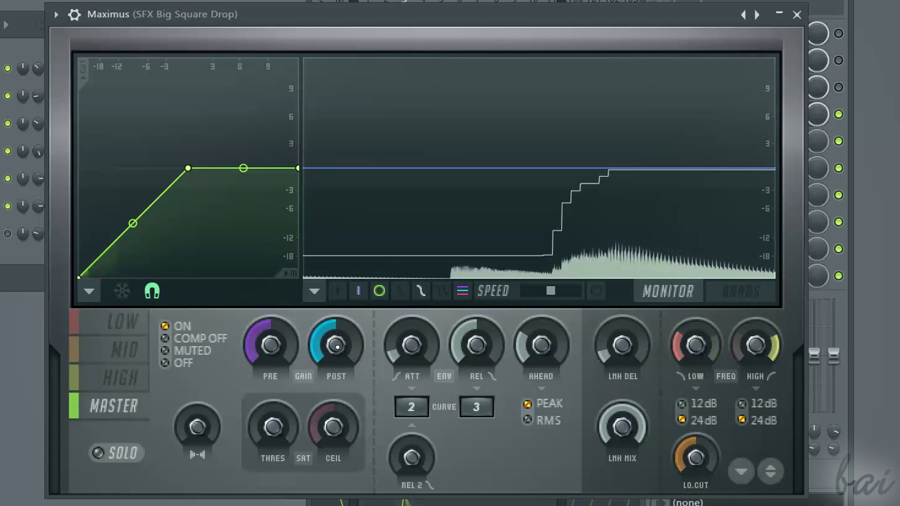
click(130, 385)
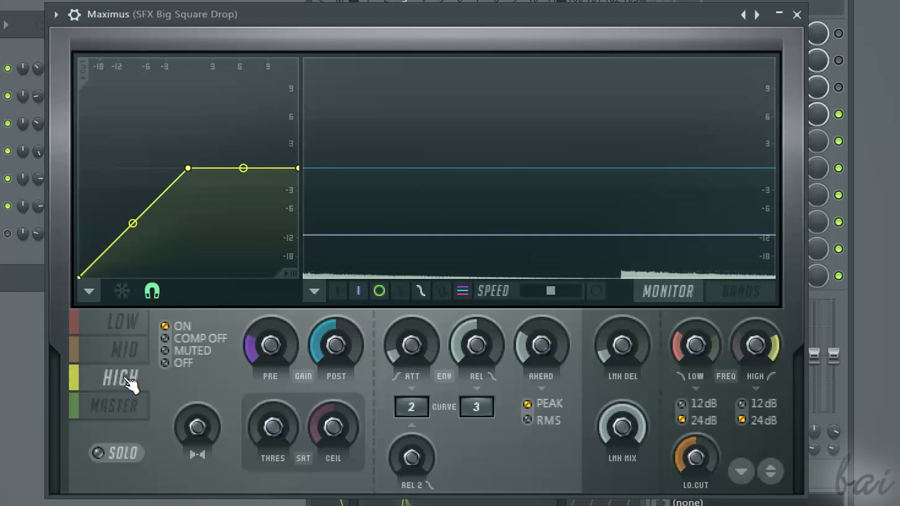
click(135, 324)
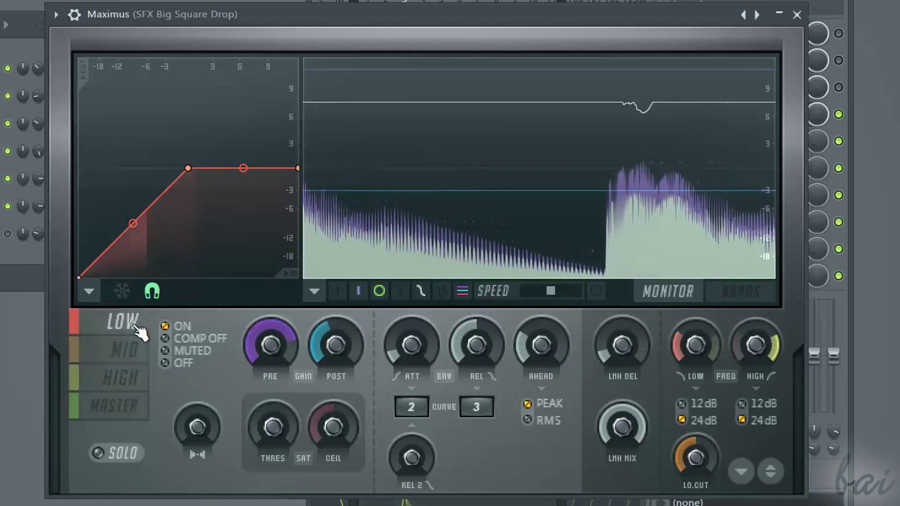
click(114, 406)
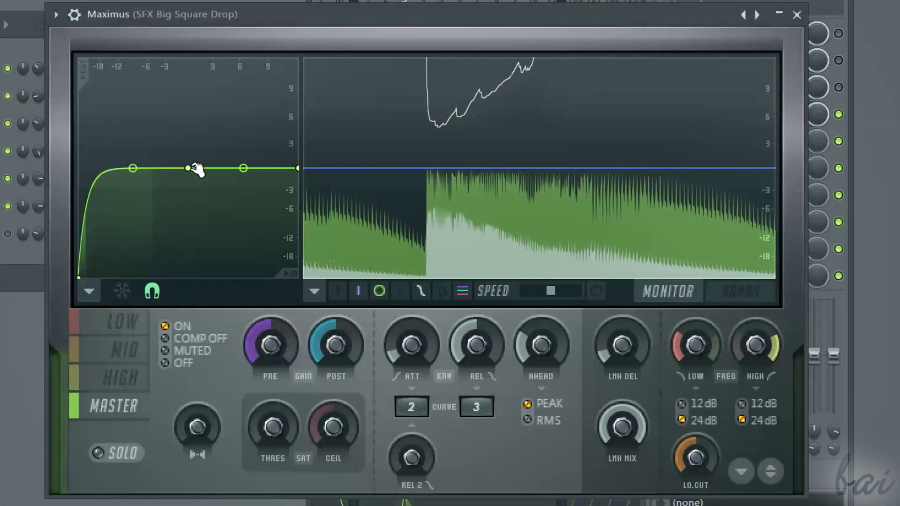
Step: Bend the Maximus master curve at its centre node, then restore it to a straight rising line
drag(188, 168, 311, 283)
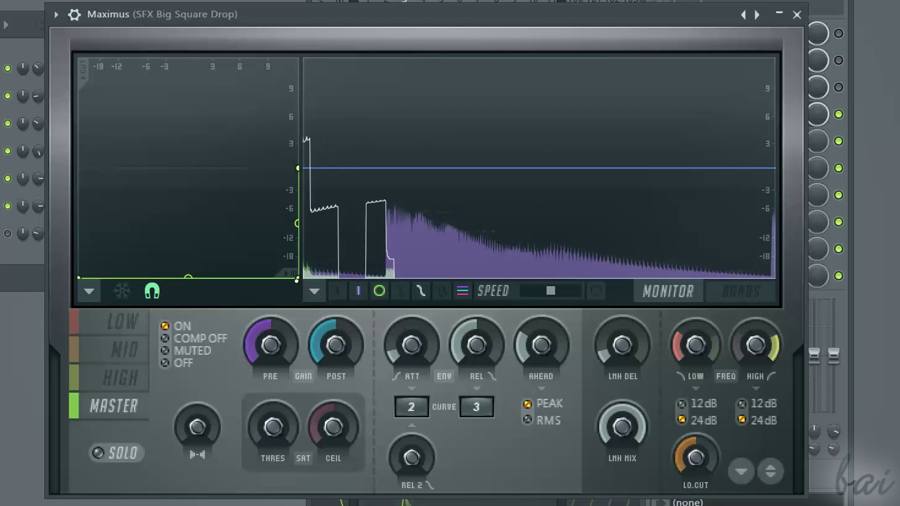
drag(302, 280, 62, 39)
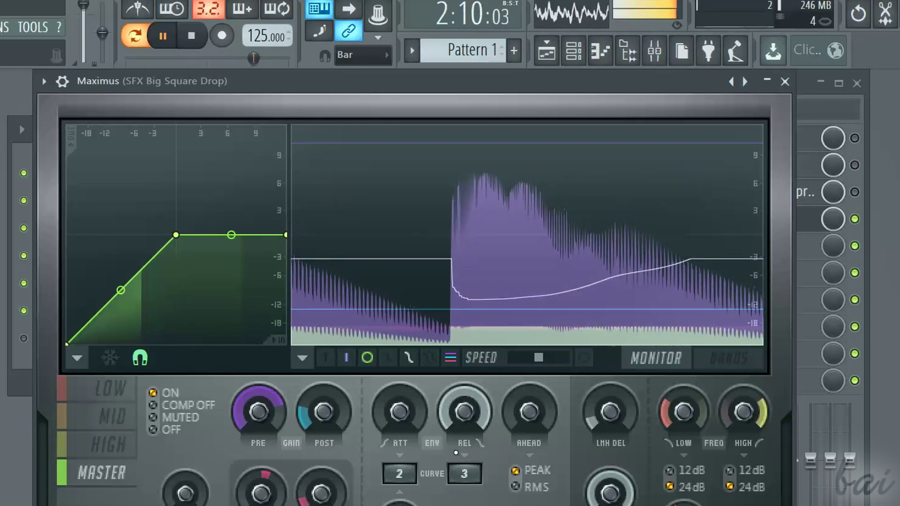
click(112, 416)
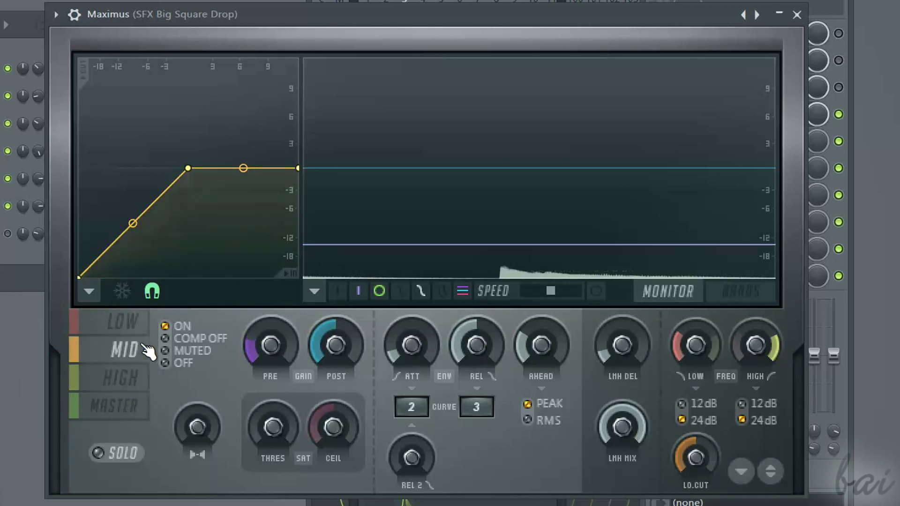
click(136, 328)
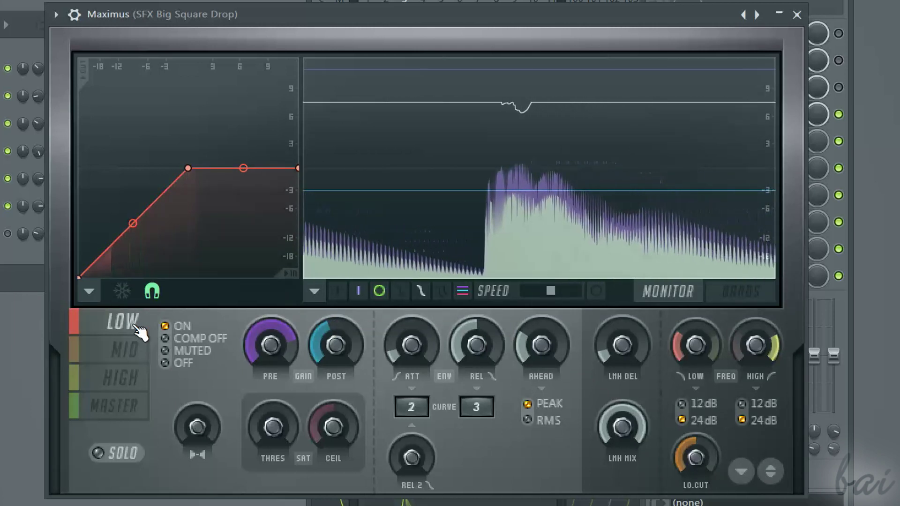
click(118, 410)
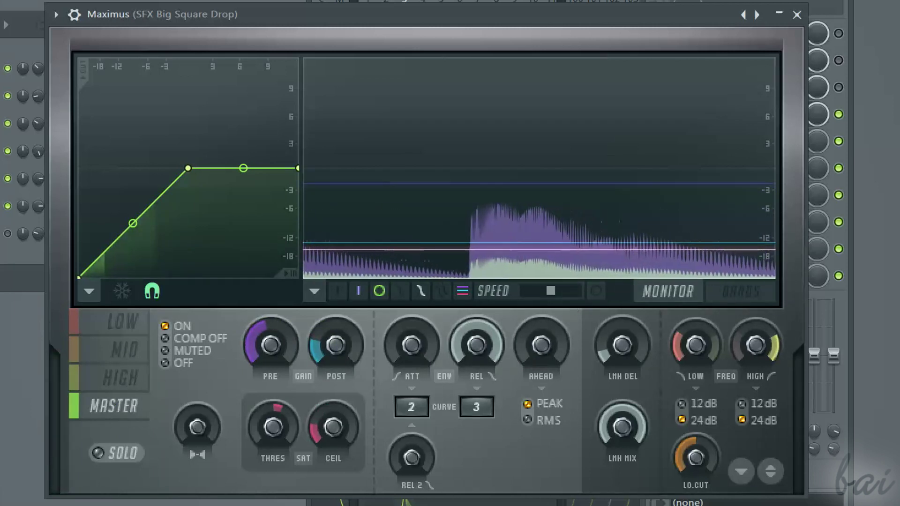
Step: In the Maximus BANDS view, set the low crossover just under 200 Hz and the high one near 2 kHz
click(741, 291)
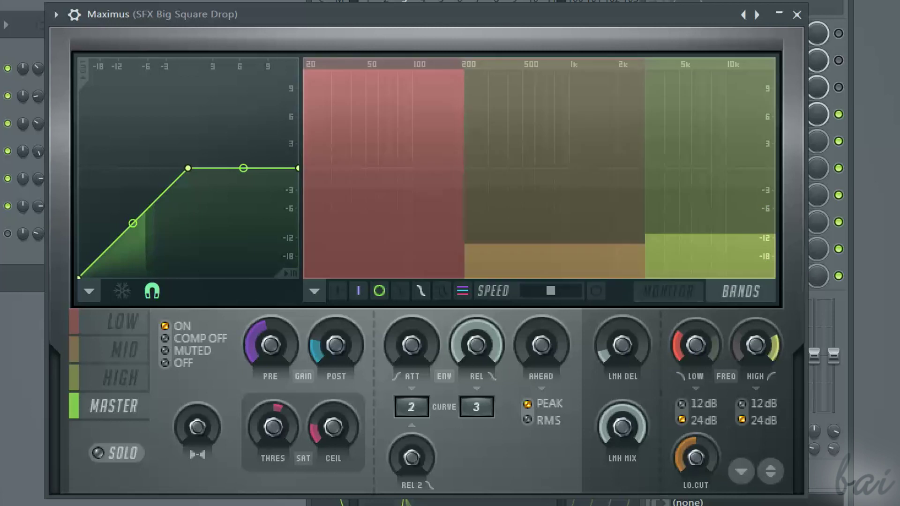
drag(696, 345, 695, 368)
drag(755, 346, 756, 325)
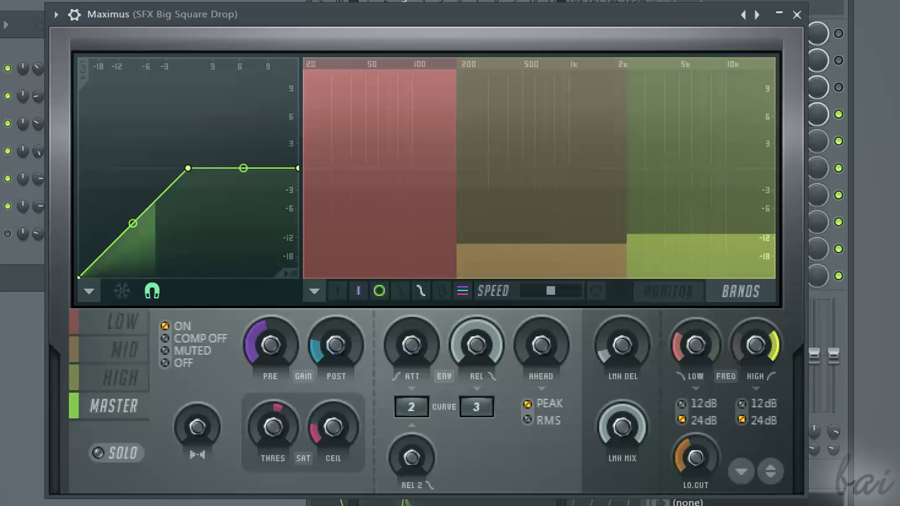